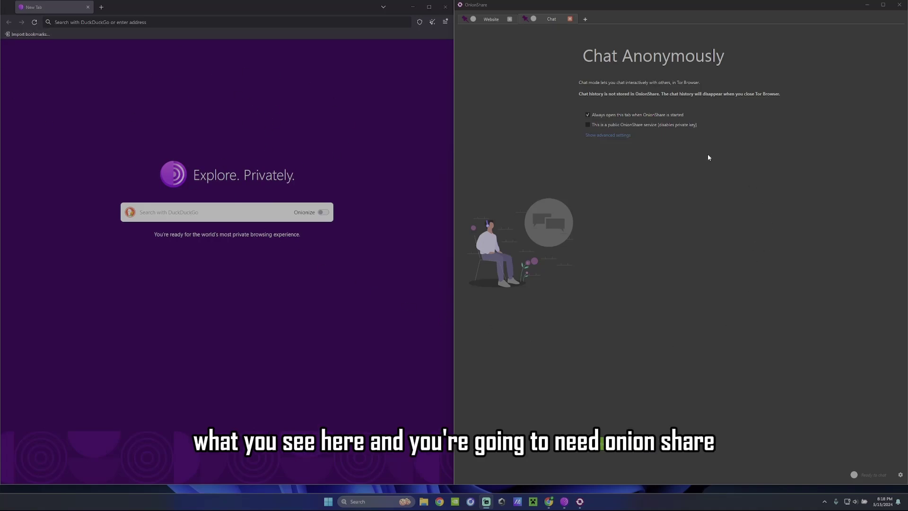
# Open the Tor Browser download page from the Chrome search results
pyautogui.click(549, 503)
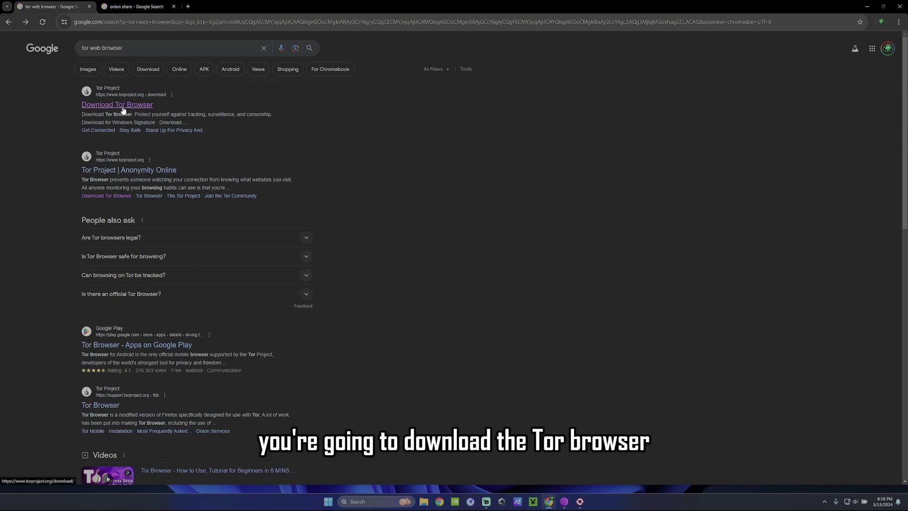
pyautogui.press('/')
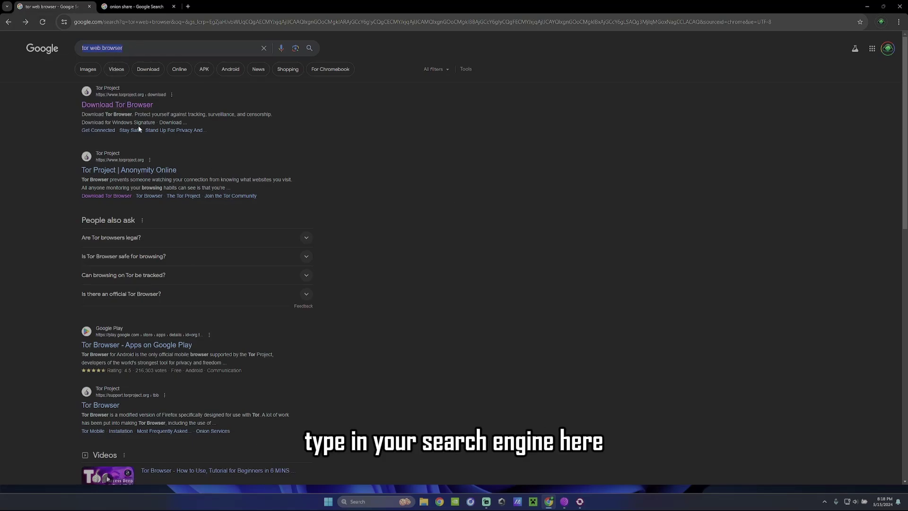
pyautogui.click(121, 105)
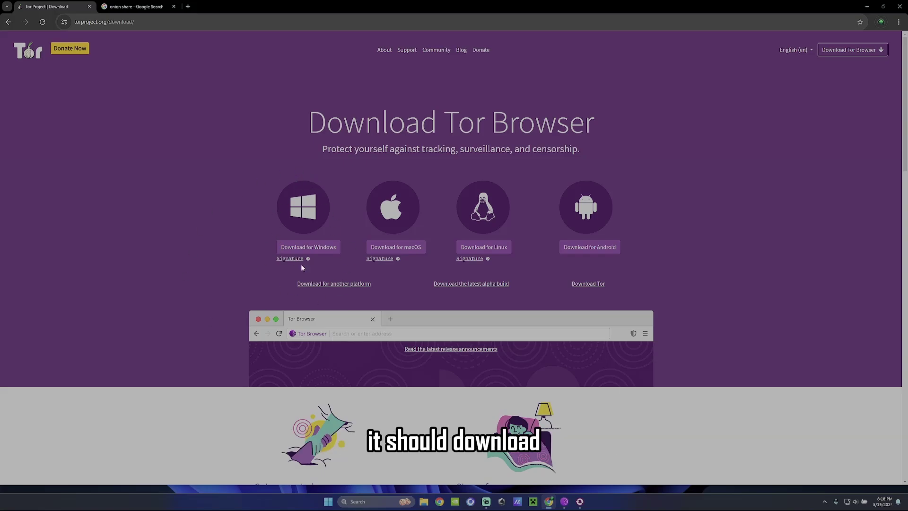
# Go to the OnionShare download section on onionshare.org, then minimize Chrome
pyautogui.click(127, 8)
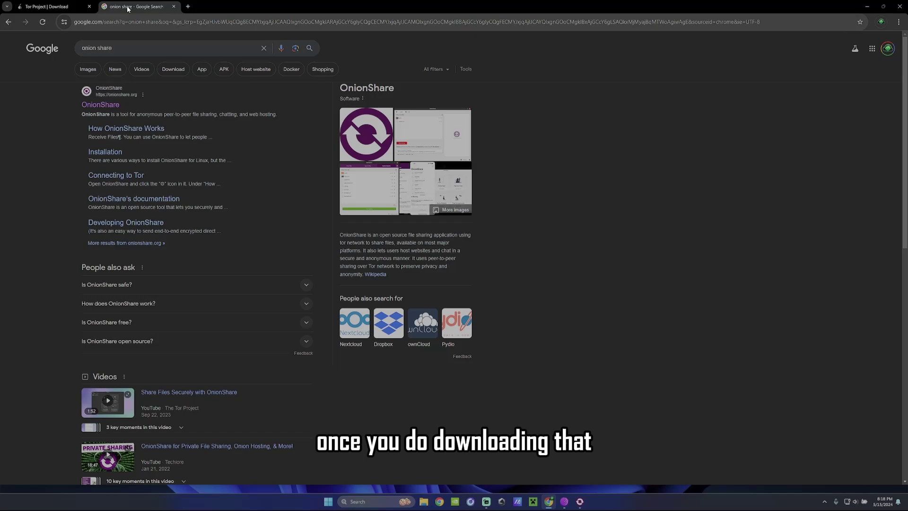
pyautogui.tripleClick(118, 48)
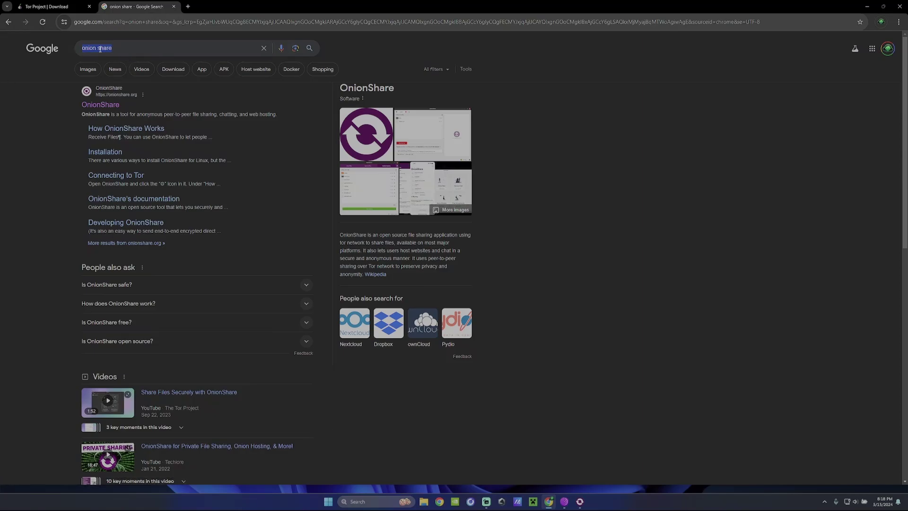
pyautogui.click(100, 106)
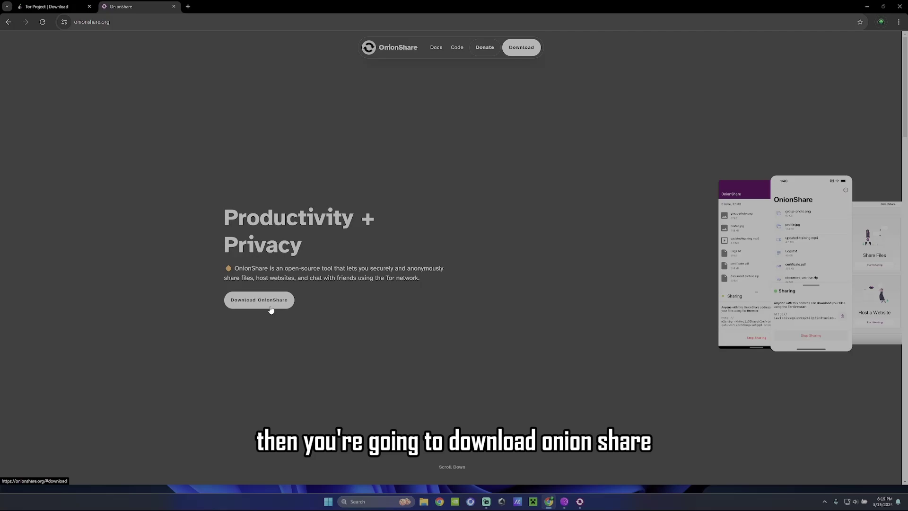
pyautogui.click(239, 296)
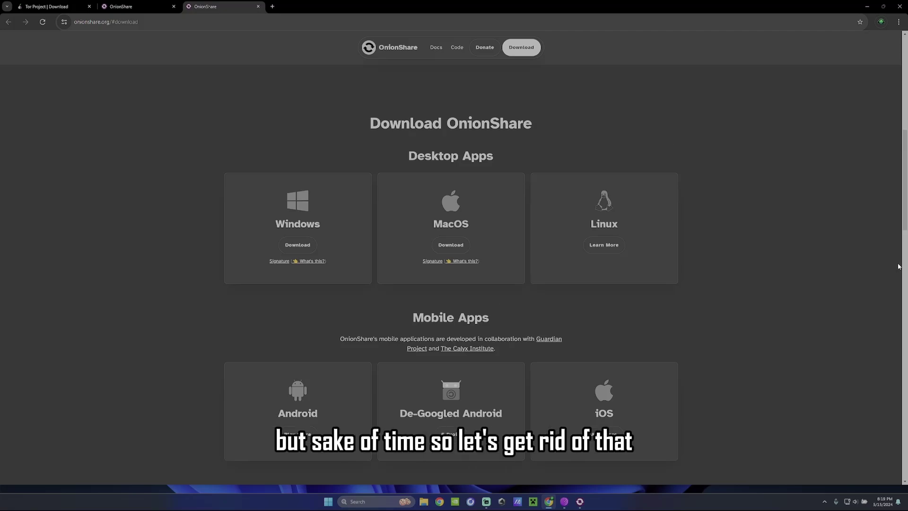
pyautogui.click(873, 4)
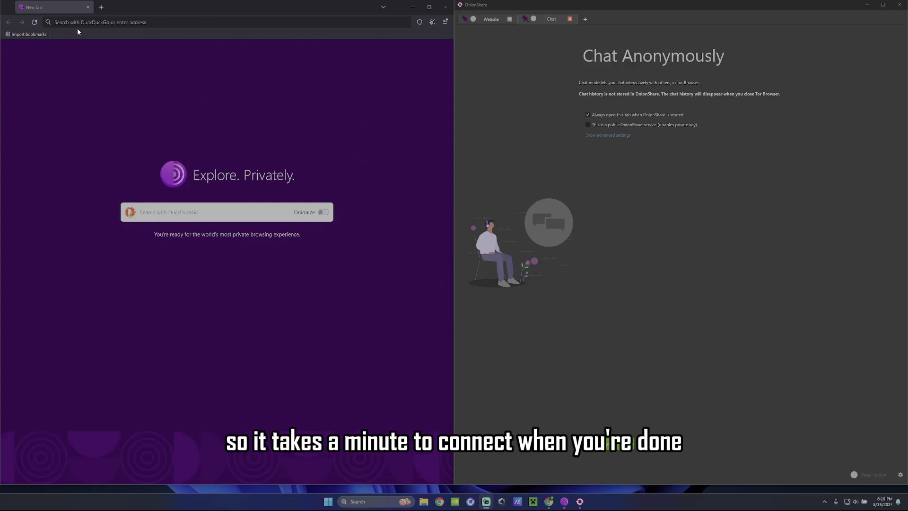
pyautogui.click(102, 7)
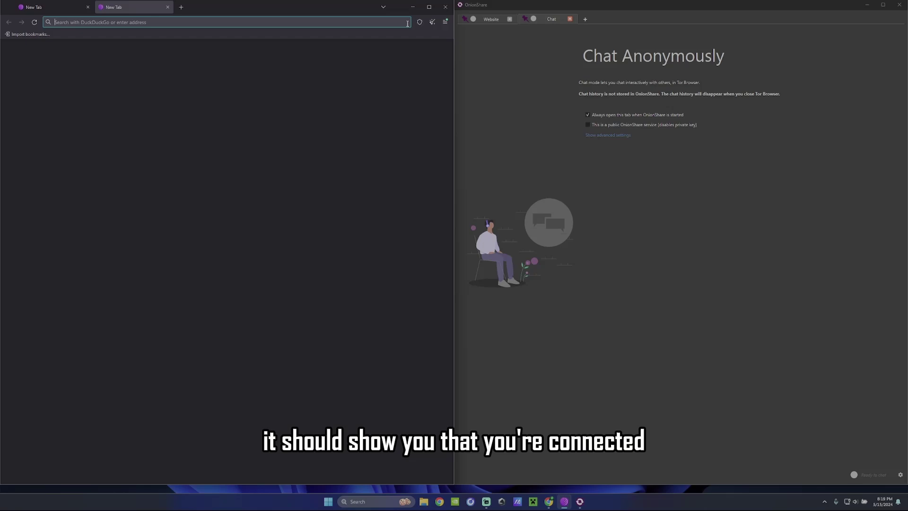
pyautogui.click(167, 6)
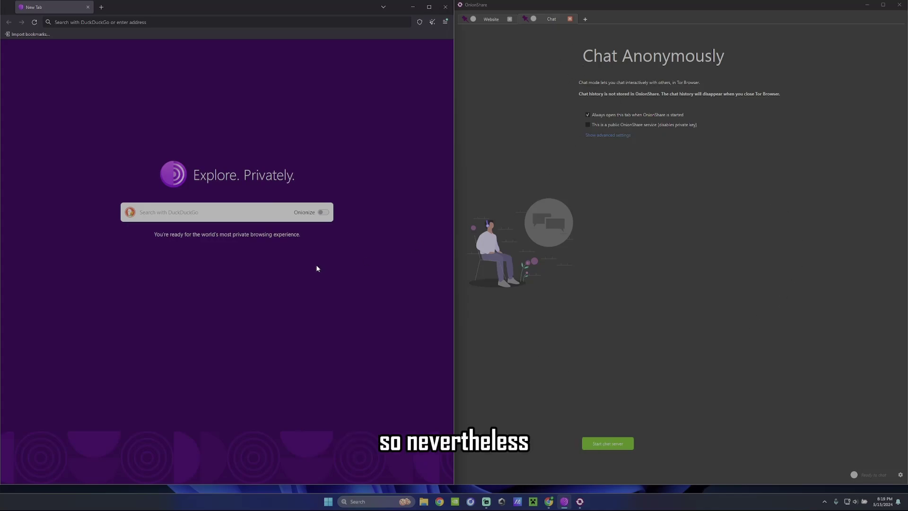
# Add a new OnionShare tab with the Share Files, Receive Files, Host a Website and Chat Anonymously options
pyautogui.click(585, 20)
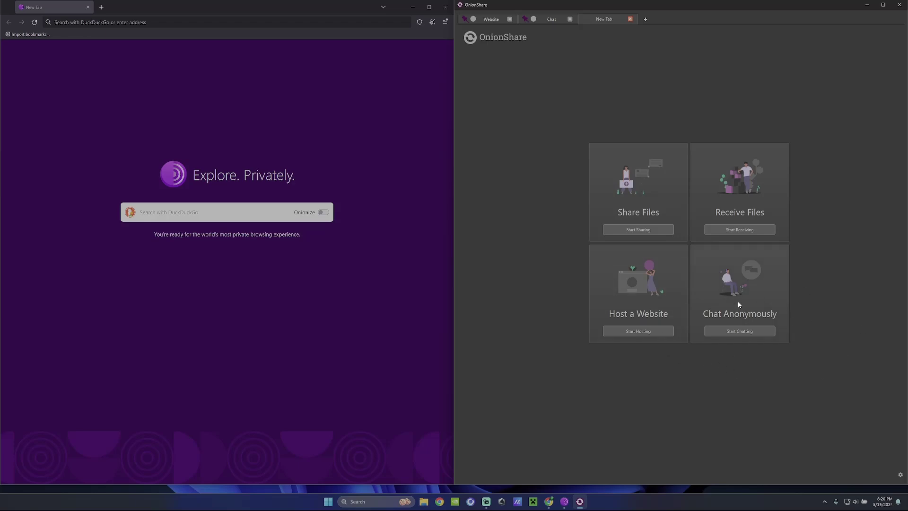
# Set up Chat Anonymously and start the chat server to get its onion address and private key
pyautogui.click(740, 331)
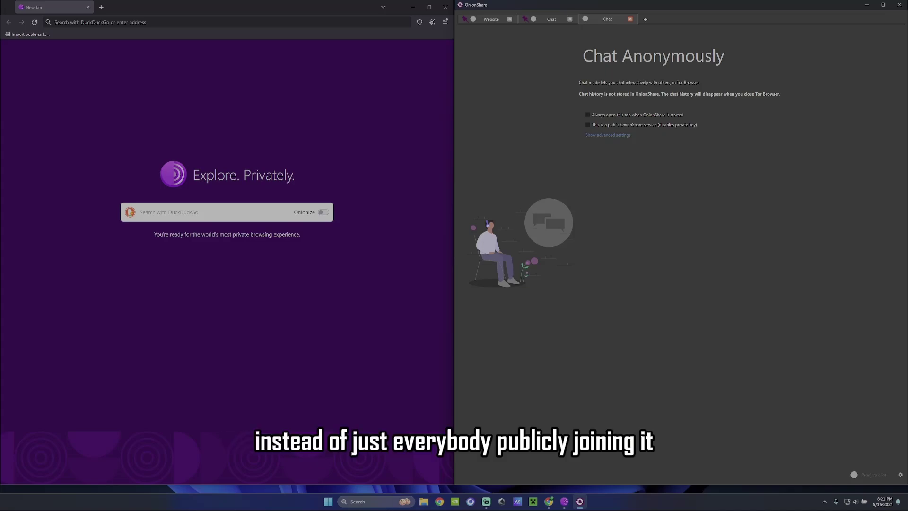
pyautogui.click(615, 443)
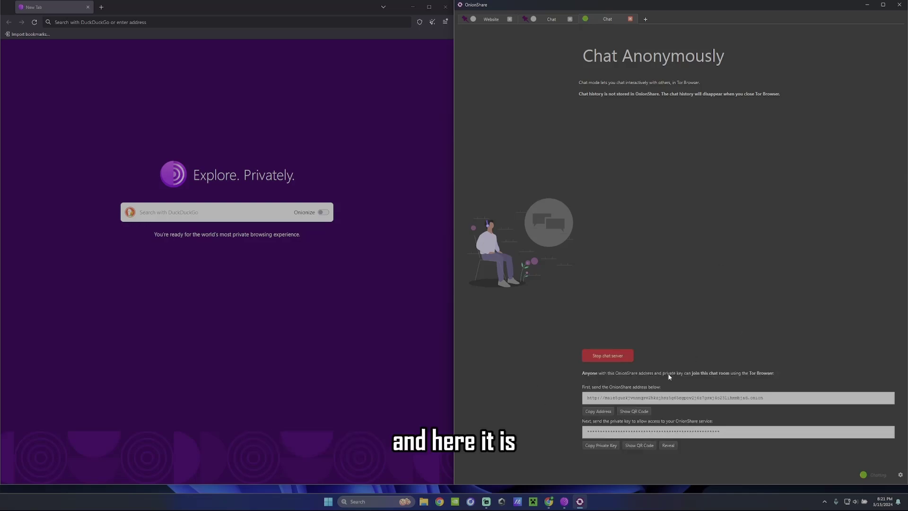
# Load the chat's copied onion address in Tor Browser
pyautogui.click(601, 411)
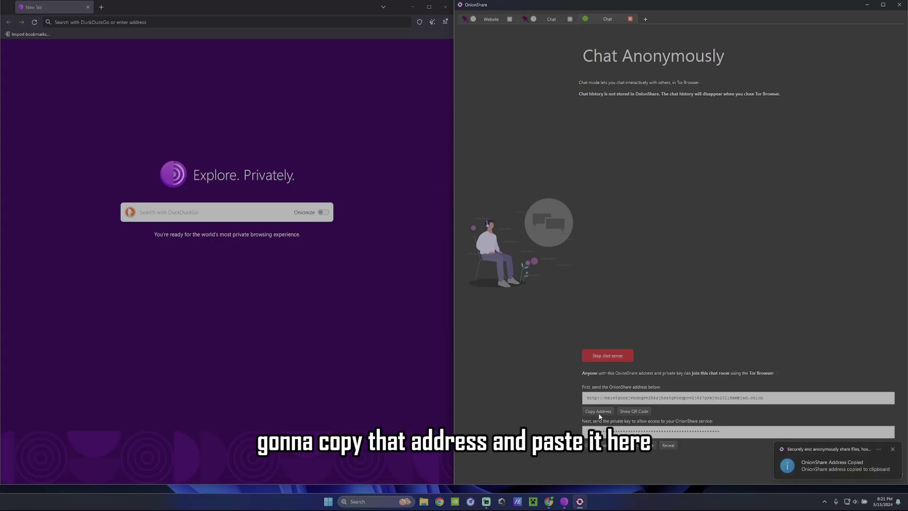
pyautogui.rightClick(103, 22)
pyautogui.click(107, 73)
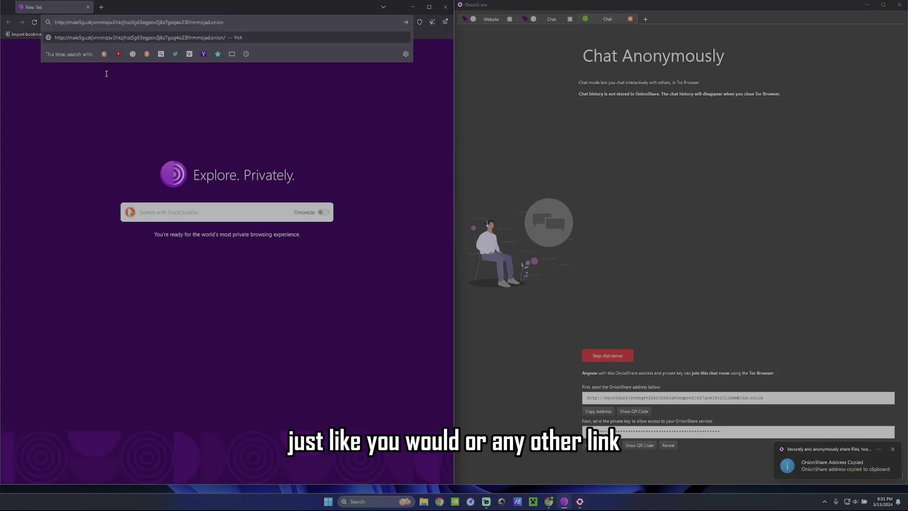
pyautogui.press('Return')
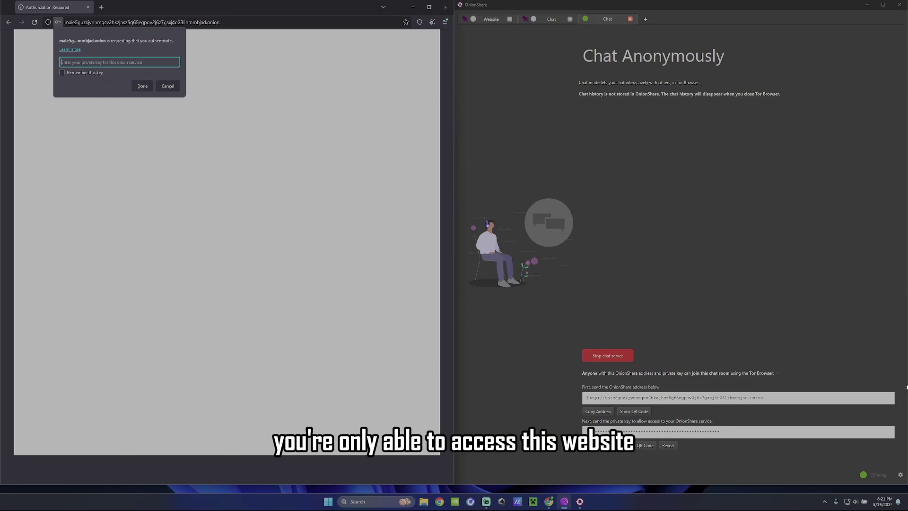
# Paste OnionShare's chat private key into Tor Browser's authentication prompt
pyautogui.click(595, 445)
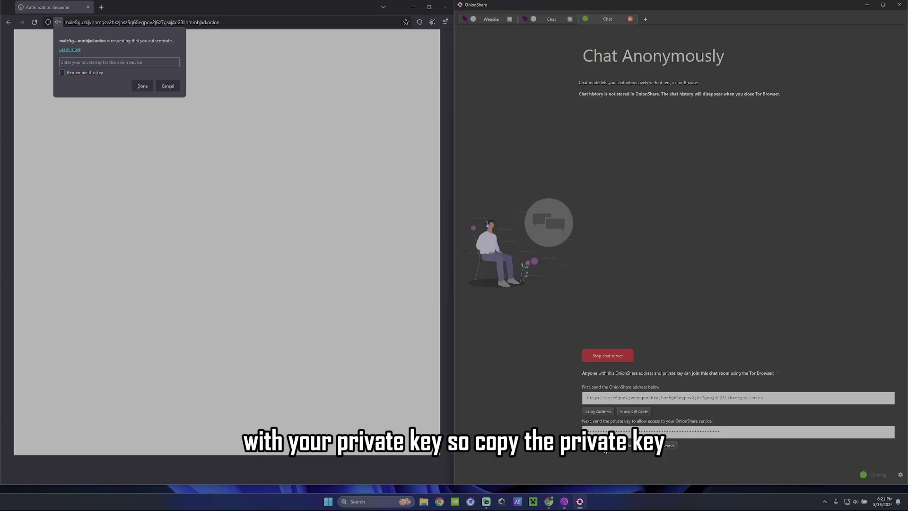
pyautogui.click(119, 63)
pyautogui.rightClick(125, 62)
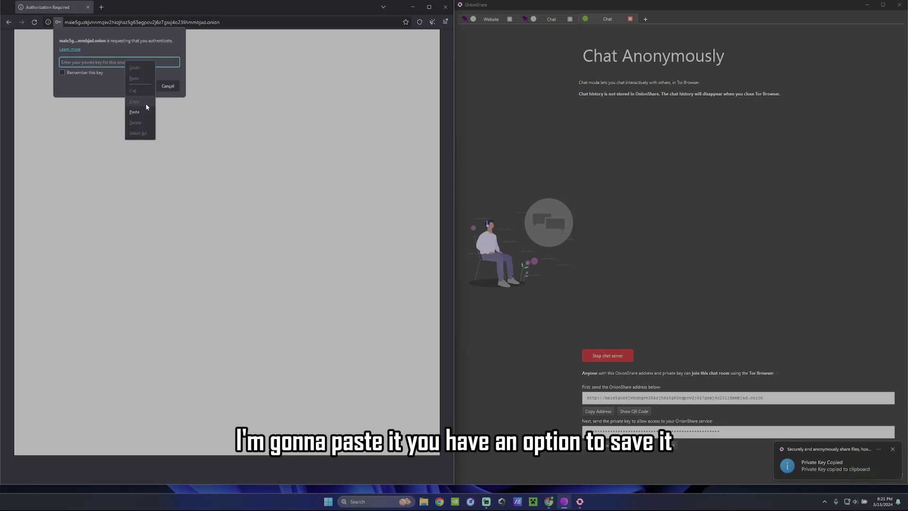
pyautogui.click(135, 112)
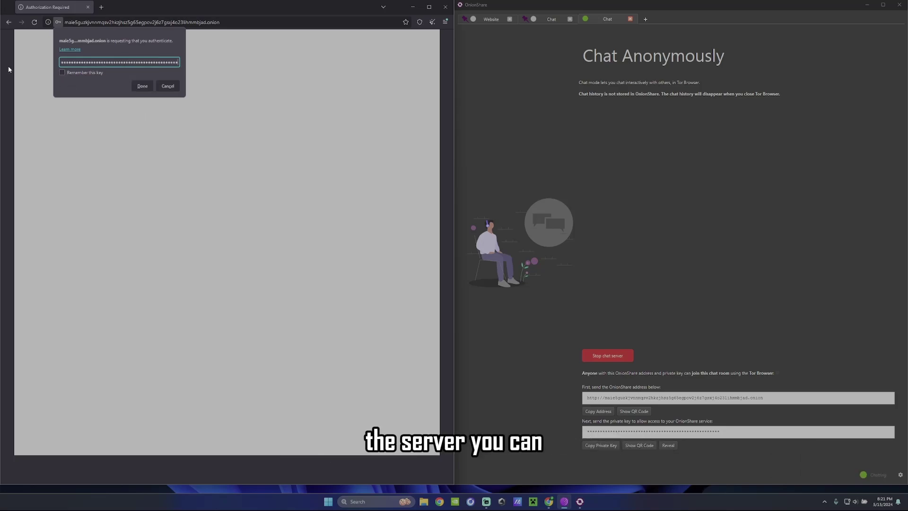
# Submit the pasted private key to enter the OnionShare Chat room
pyautogui.click(141, 86)
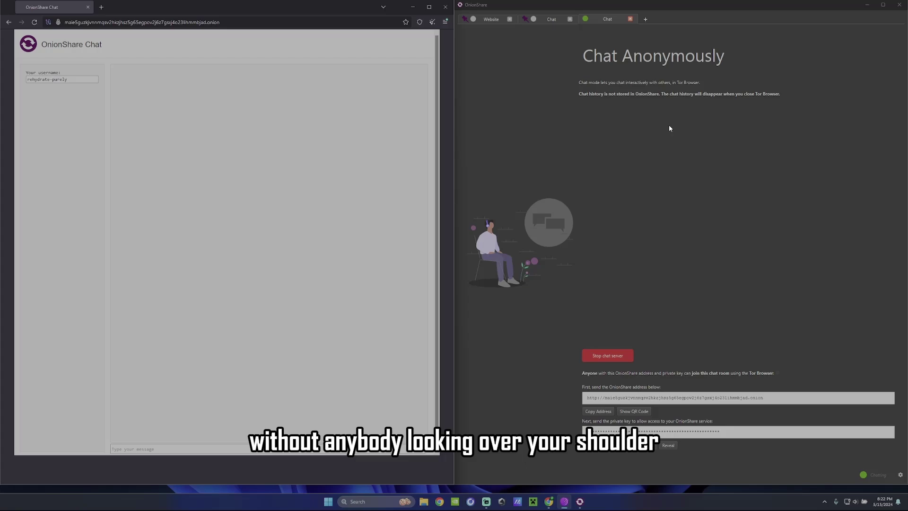
# Replace the auto-assigned chat username with a custom username of your choice
pyautogui.click(76, 81)
pyautogui.press('BackSpace')
pyautogui.press('BackSpace')
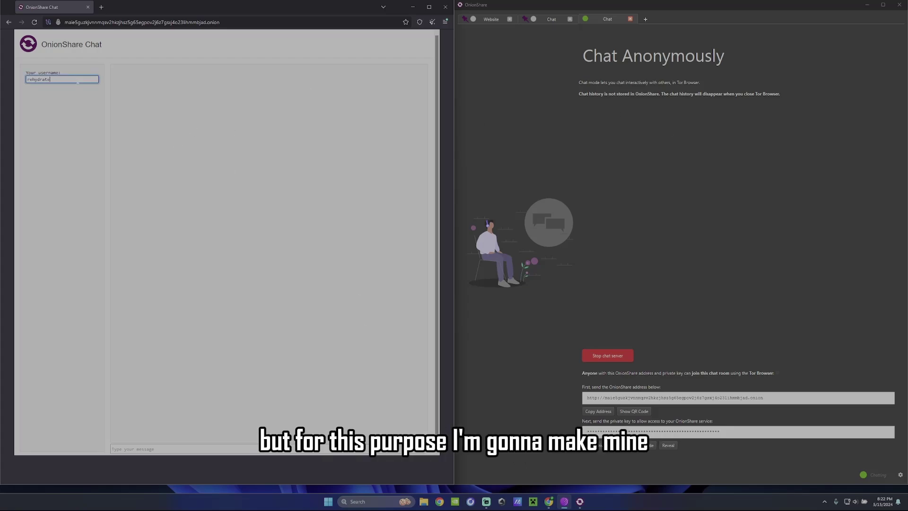
pyautogui.press('BackSpace')
pyautogui.press('BackSpace')
pyautogui.press('BackSpace')
pyautogui.press('BackSpace')
pyautogui.press('BackSpace')
pyautogui.press('BackSpace')
pyautogui.press('BackSpace')
pyautogui.press('BackSpace')
pyautogui.press('BackSpace')
pyautogui.press('BackSpace')
pyautogui.press('BackSpace')
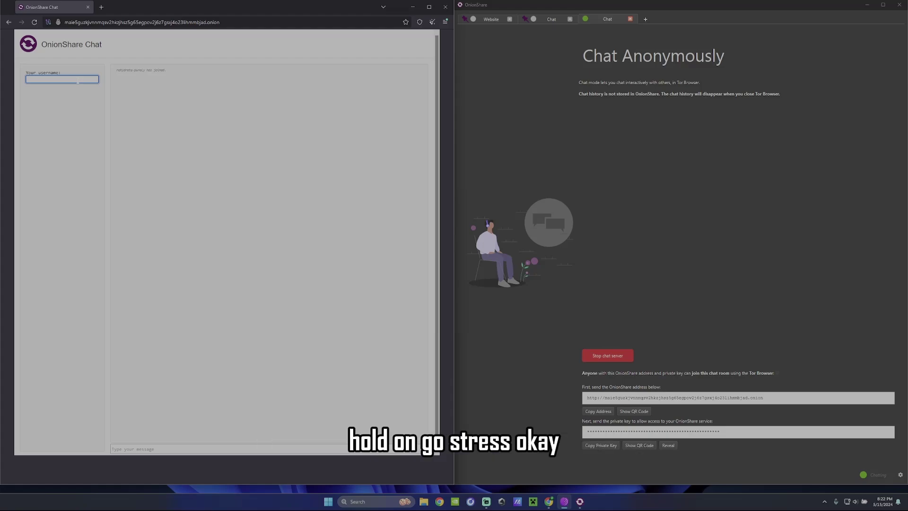
pyautogui.write('notGhostStrats')
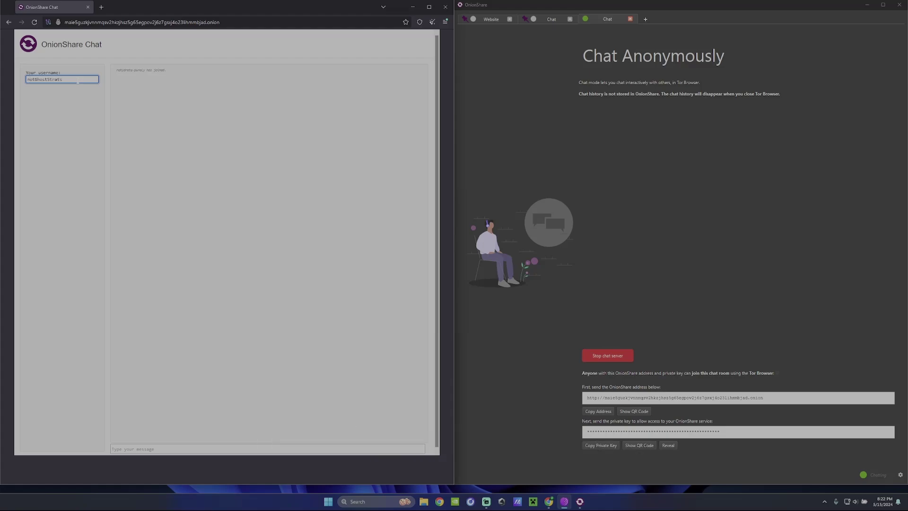
pyautogui.press('Return')
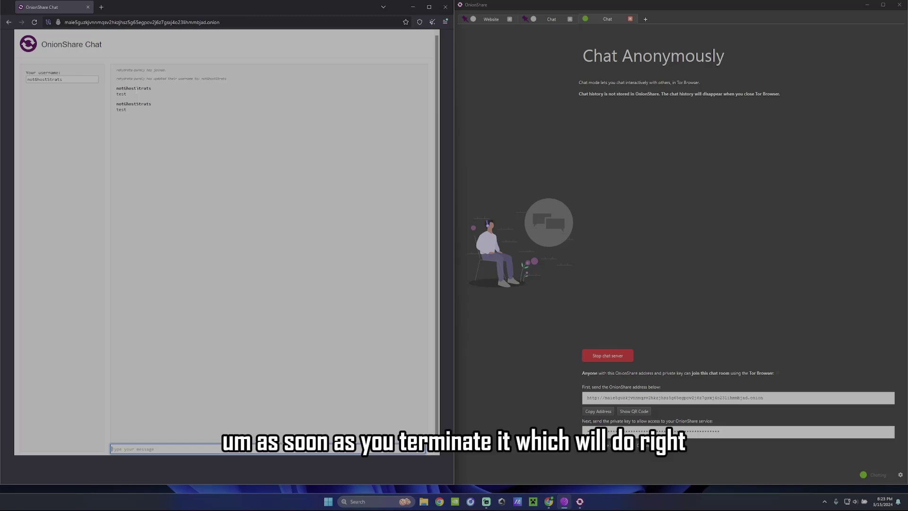
# Stop the chat server, try sending 'testing testing' and 'dfvhjsdagfh', then reload the chat page
pyautogui.click(599, 356)
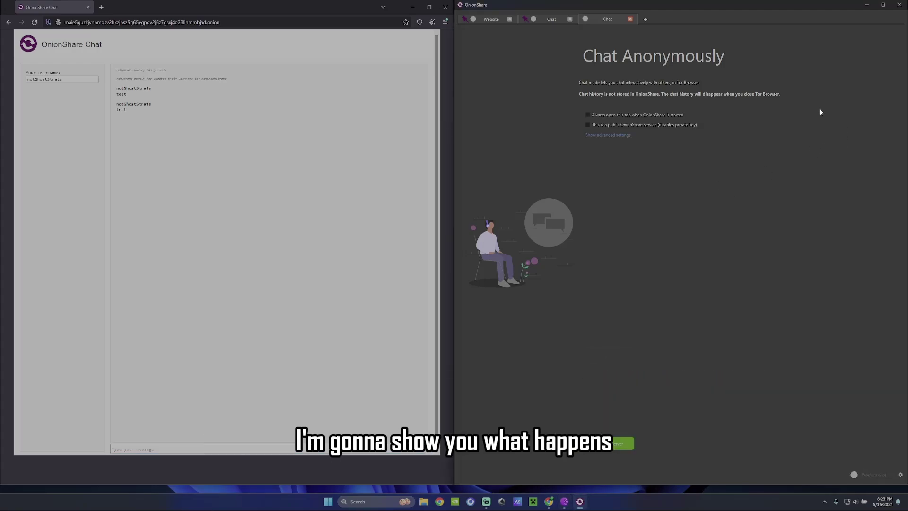
pyautogui.click(131, 450)
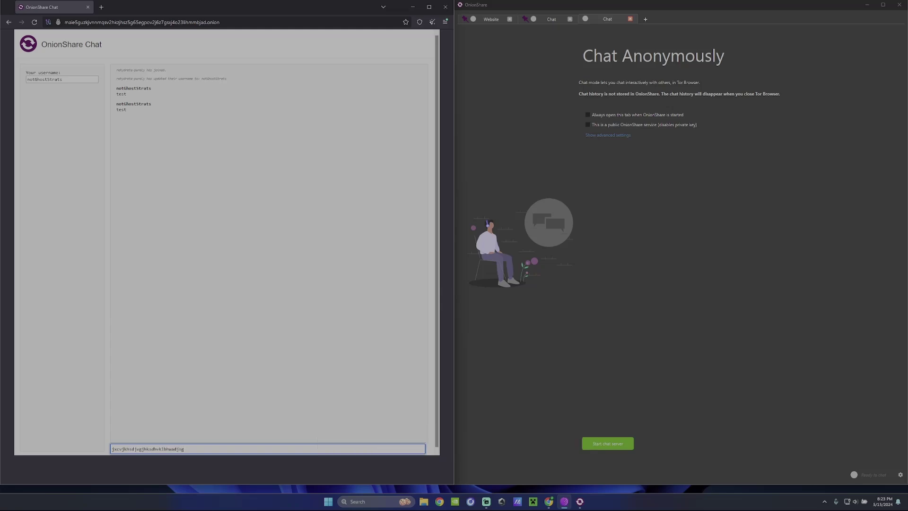
pyautogui.write('testing testing')
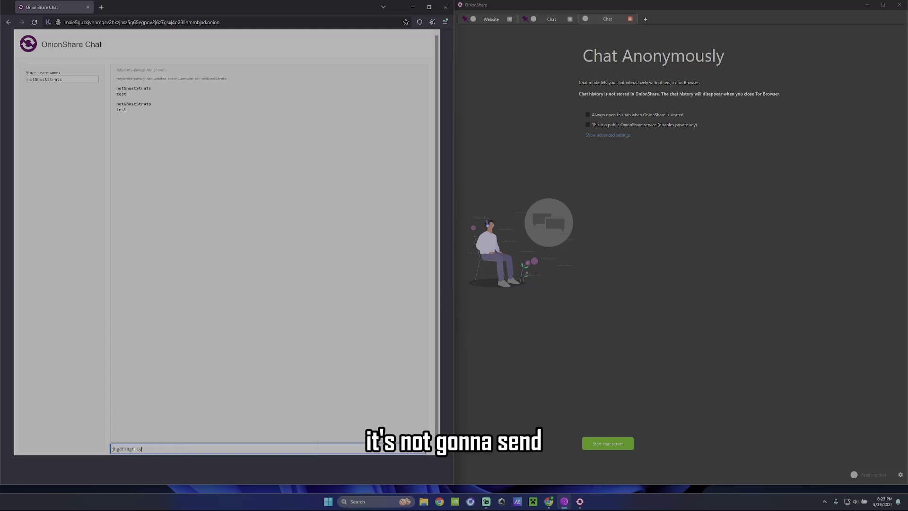
pyautogui.press('Return')
pyautogui.write('dfvhjsdagfh')
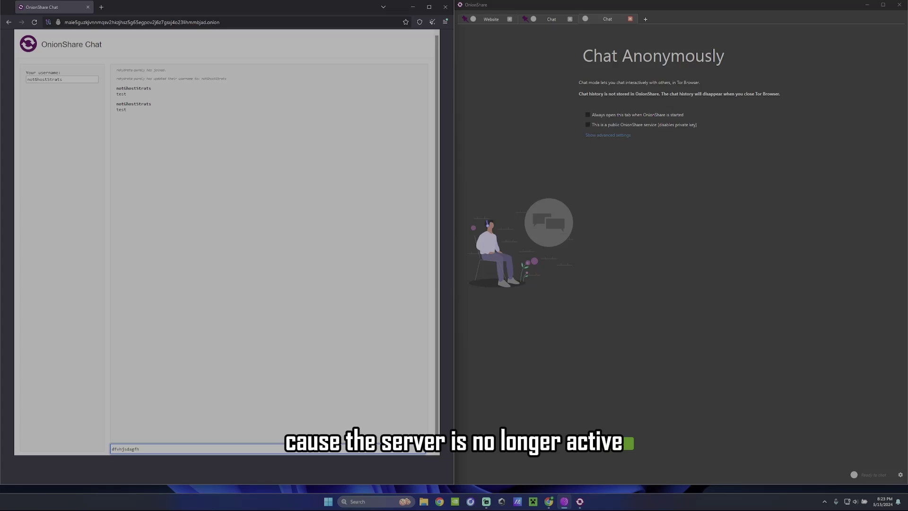
pyautogui.press('Return')
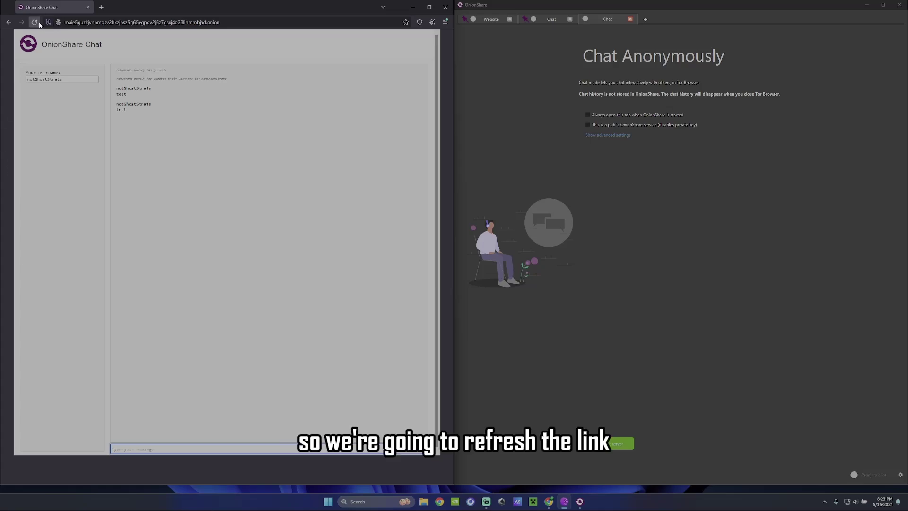
pyautogui.press('F5')
pyautogui.click(245, 272)
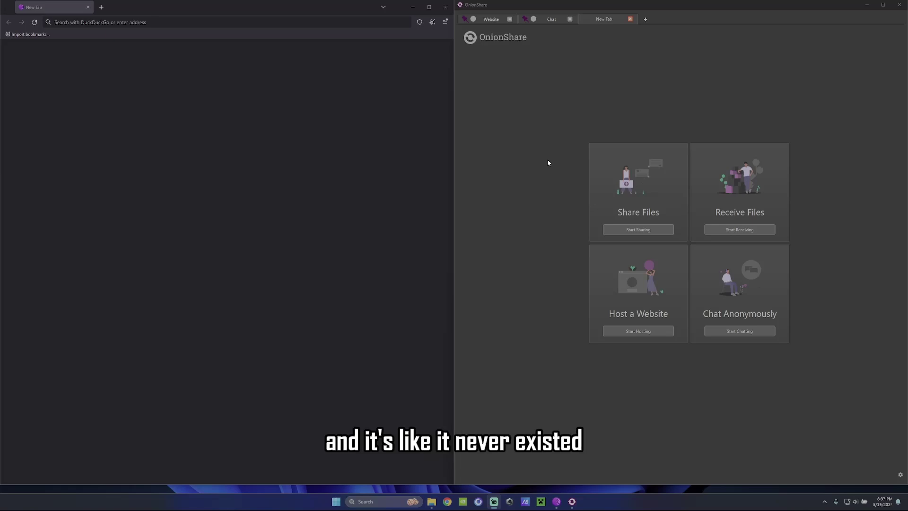
# Start a Share Files session and add the logo JPG from the Downloads folder
pyautogui.click(636, 230)
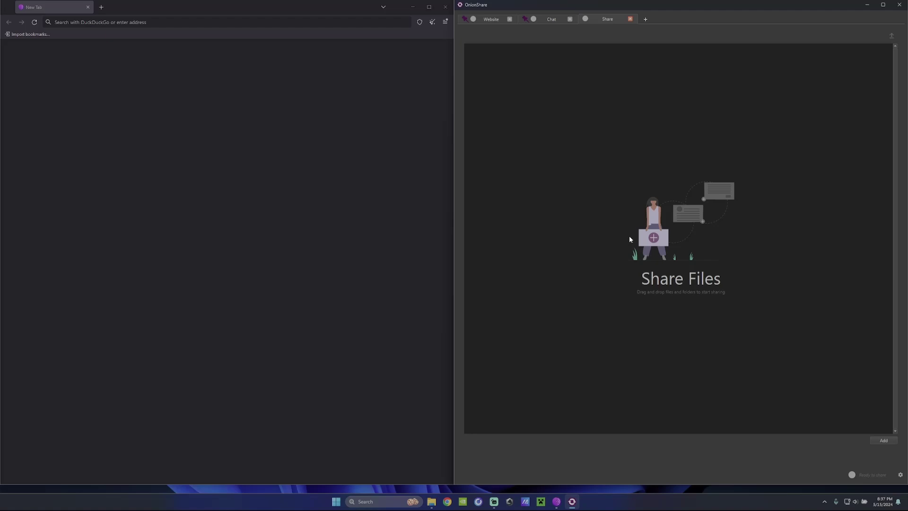
pyautogui.click(874, 442)
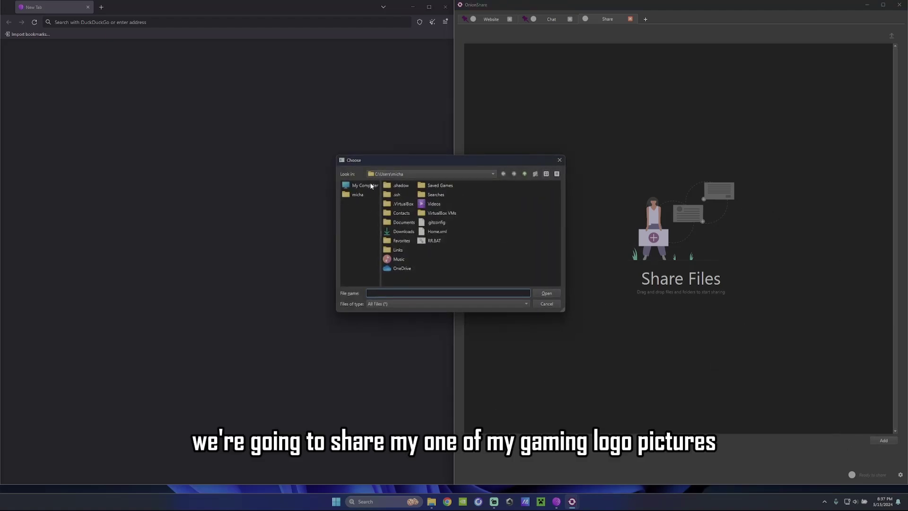
pyautogui.doubleClick(404, 232)
pyautogui.scroll(-3, 520, 264)
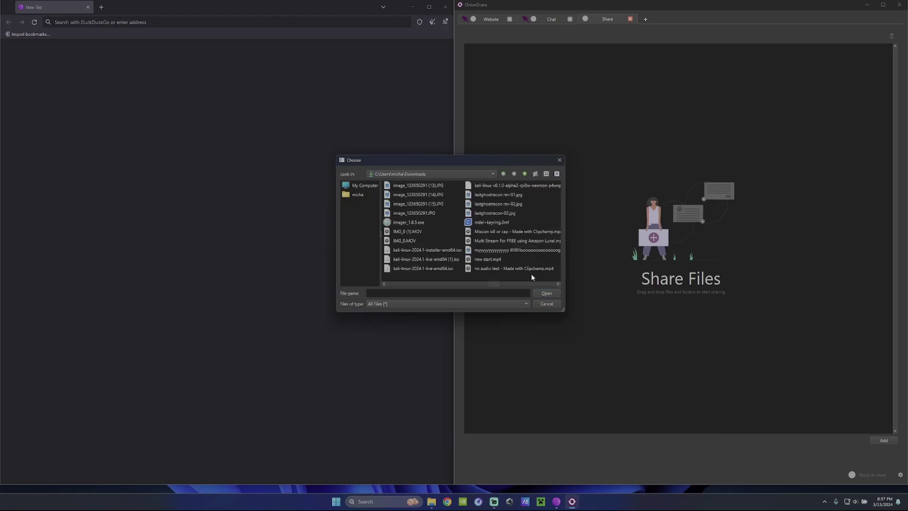
pyautogui.click(520, 250)
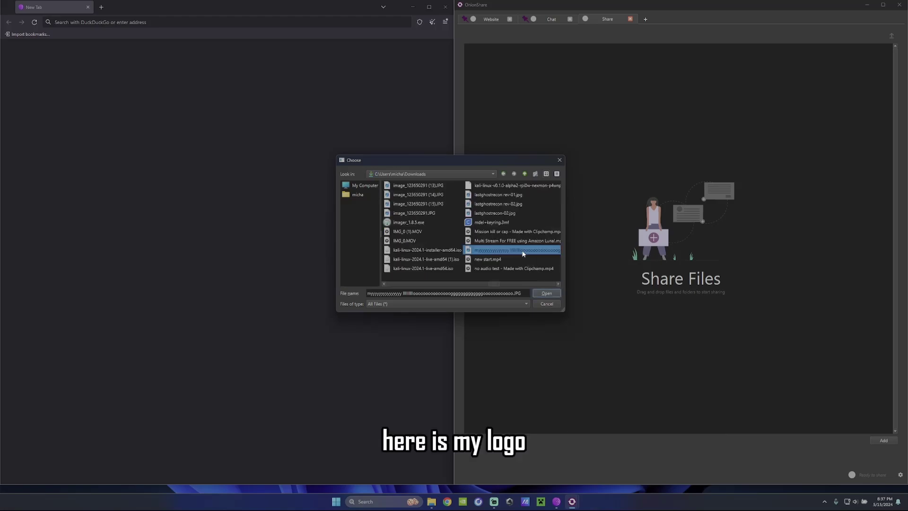
pyautogui.click(545, 294)
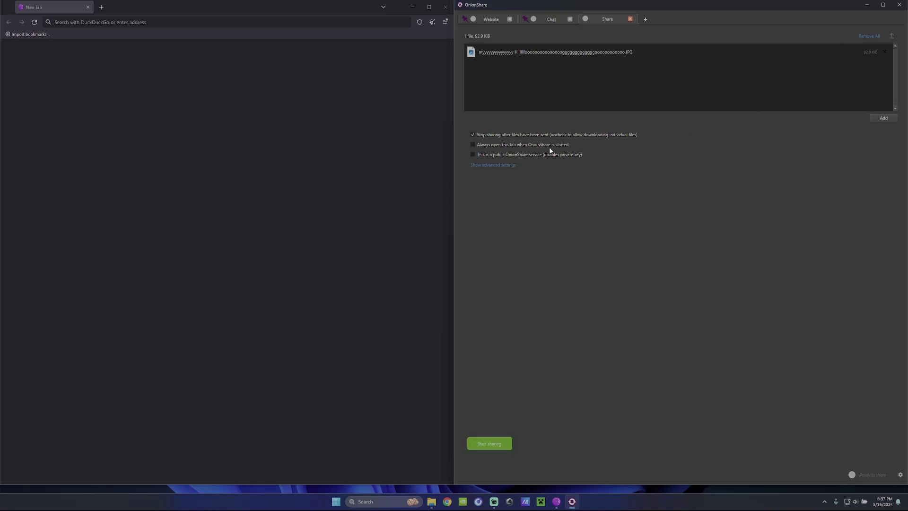
# Start sharing the logo JPG and load its onion address in Tor Browser
pyautogui.click(479, 442)
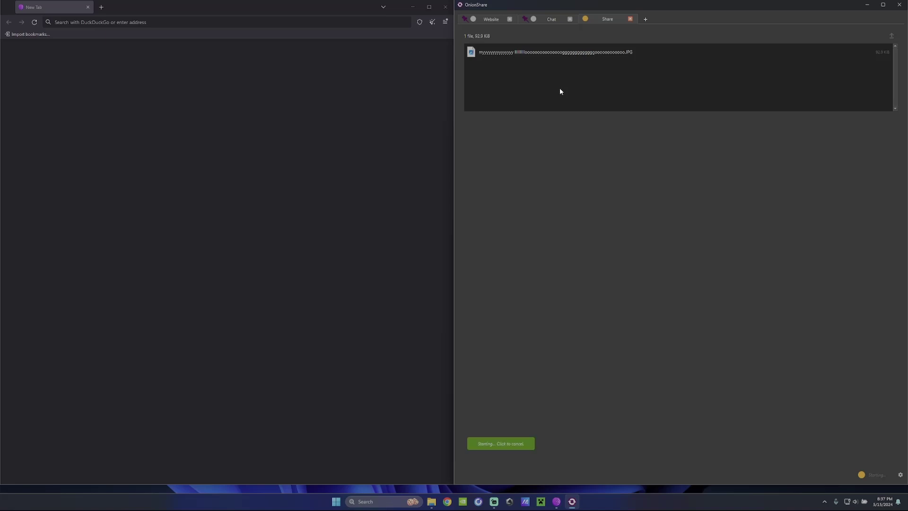
pyautogui.click(483, 411)
pyautogui.click(133, 21)
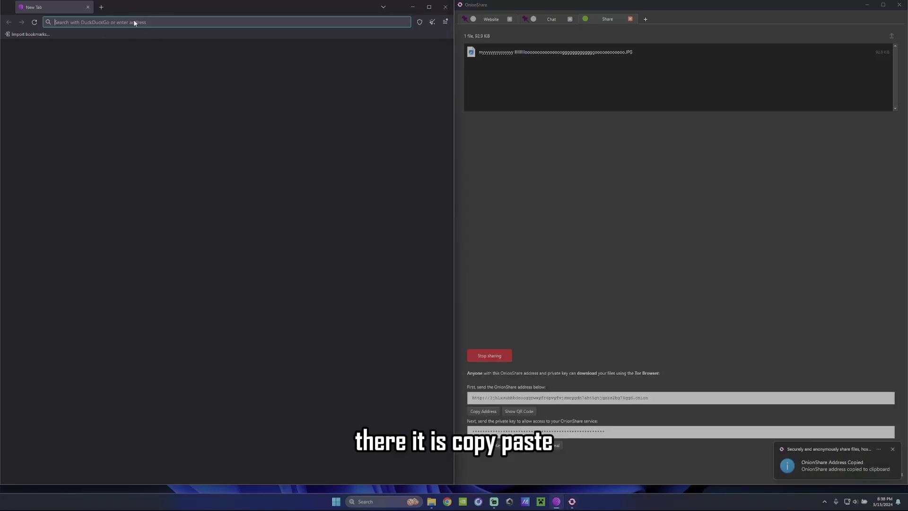
pyautogui.rightClick(135, 22)
pyautogui.click(144, 72)
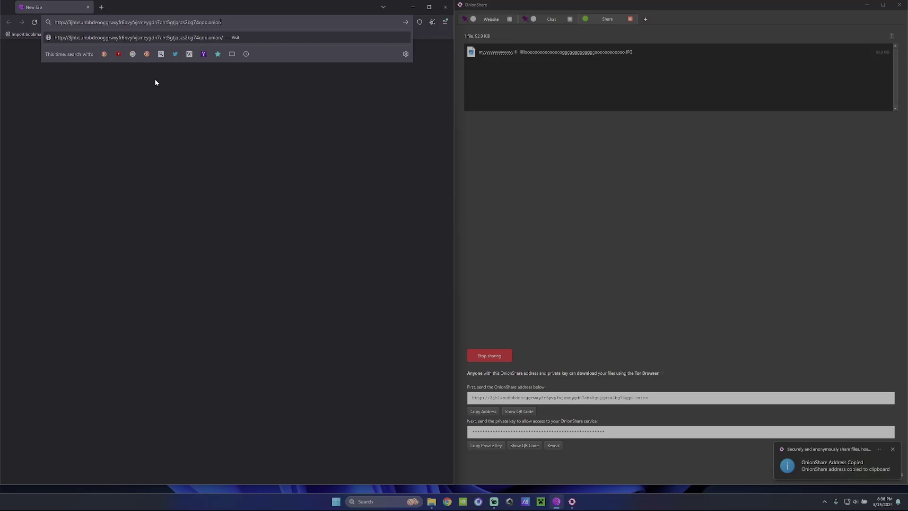
pyautogui.press('Return')
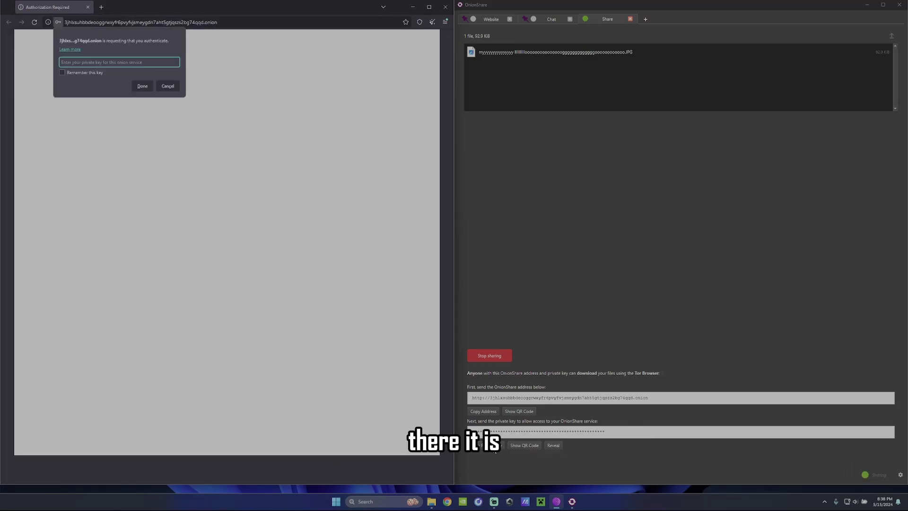
# Paste the share's private key into Tor Browser's prompt to unlock the download page
pyautogui.click(493, 446)
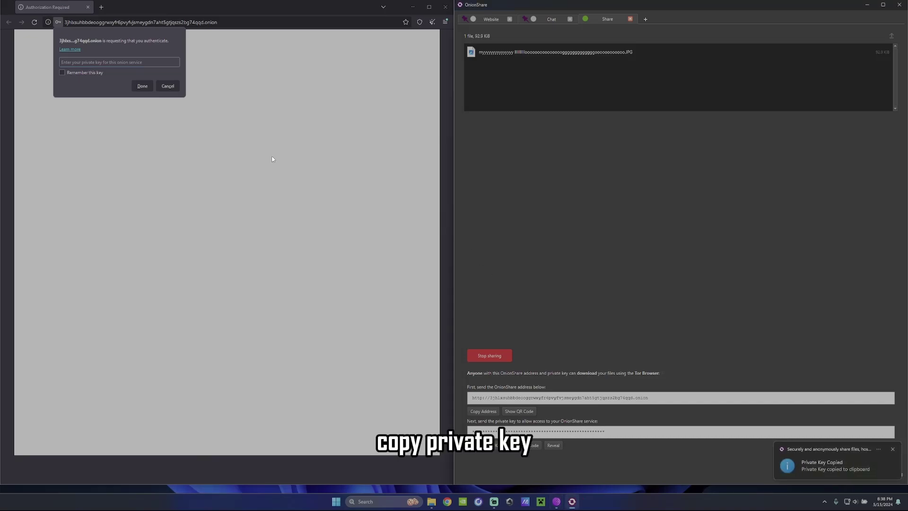
pyautogui.rightClick(114, 58)
pyautogui.click(131, 113)
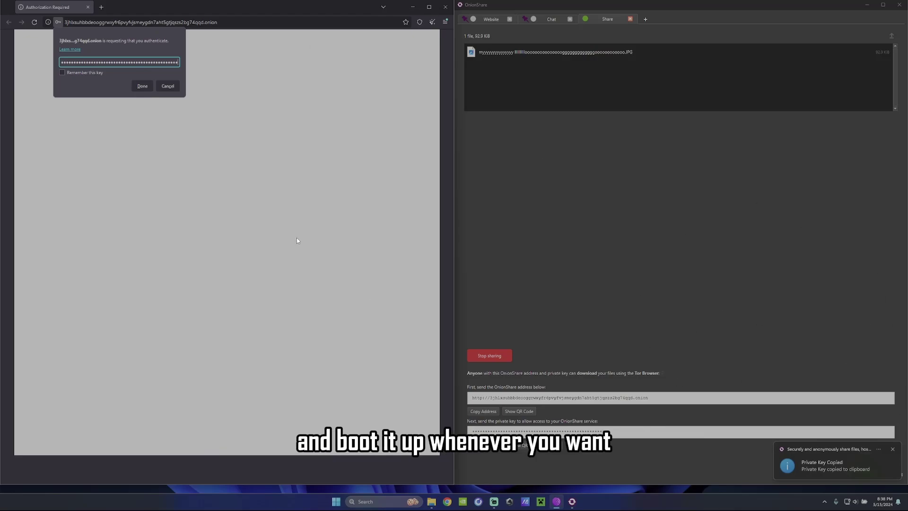
pyautogui.click(142, 86)
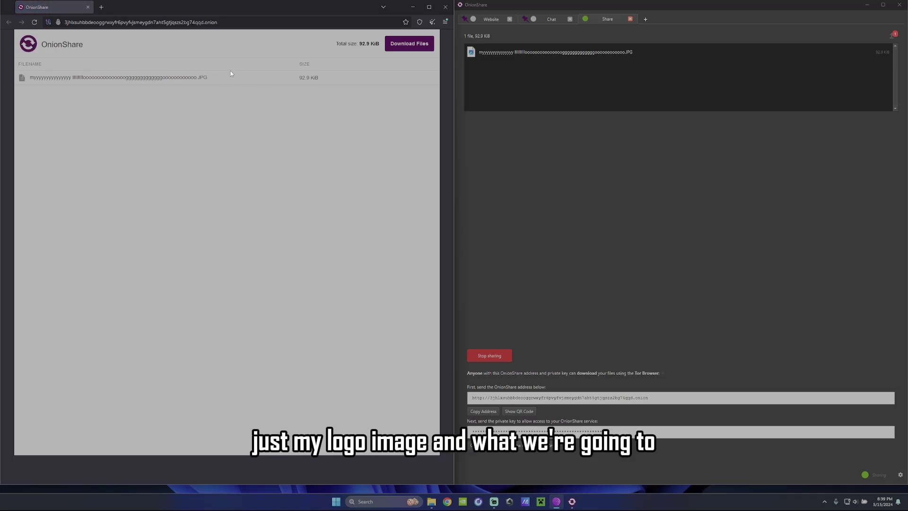
# Save the shared logo JPG into Downloads, replacing the older copy, and view that folder in File Explorer
pyautogui.click(402, 51)
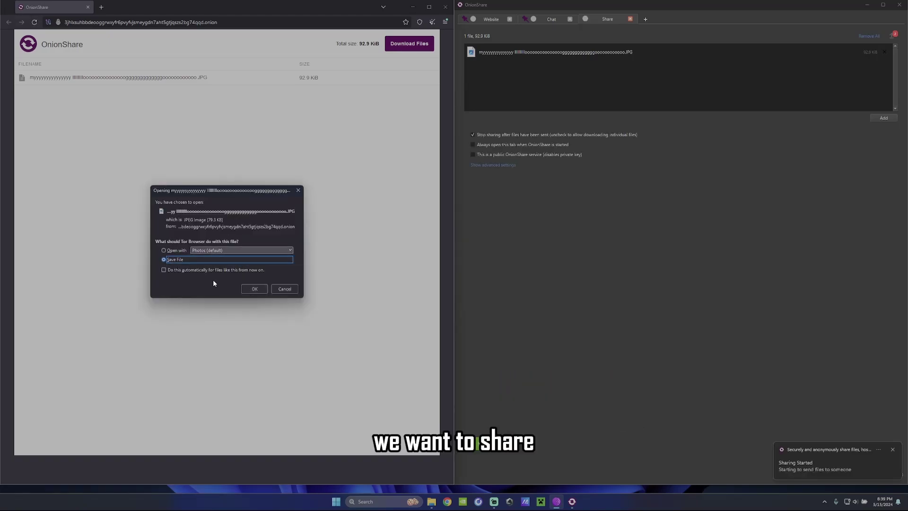
pyautogui.click(254, 289)
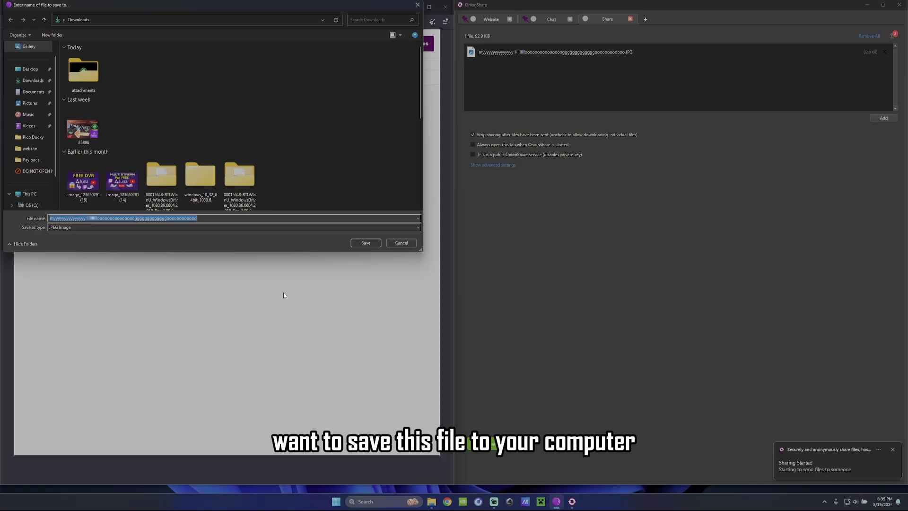
pyautogui.click(33, 81)
pyautogui.click(365, 243)
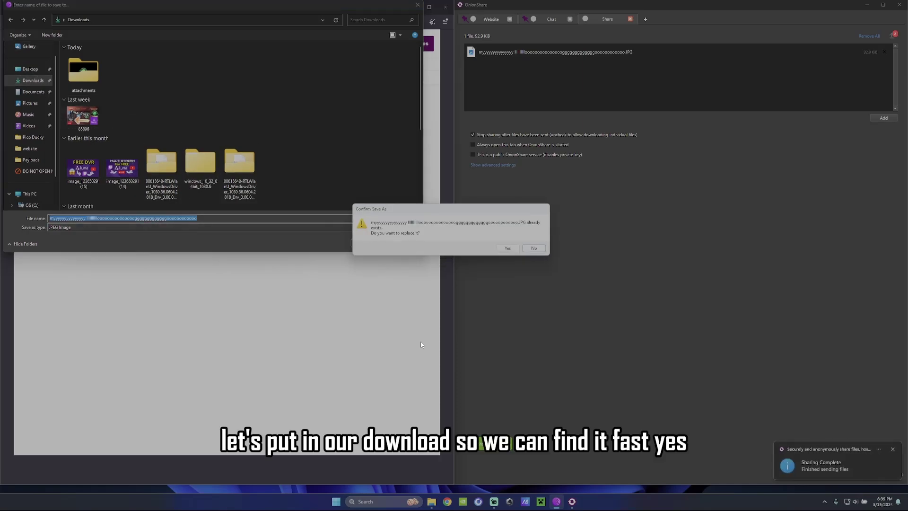
pyautogui.click(504, 249)
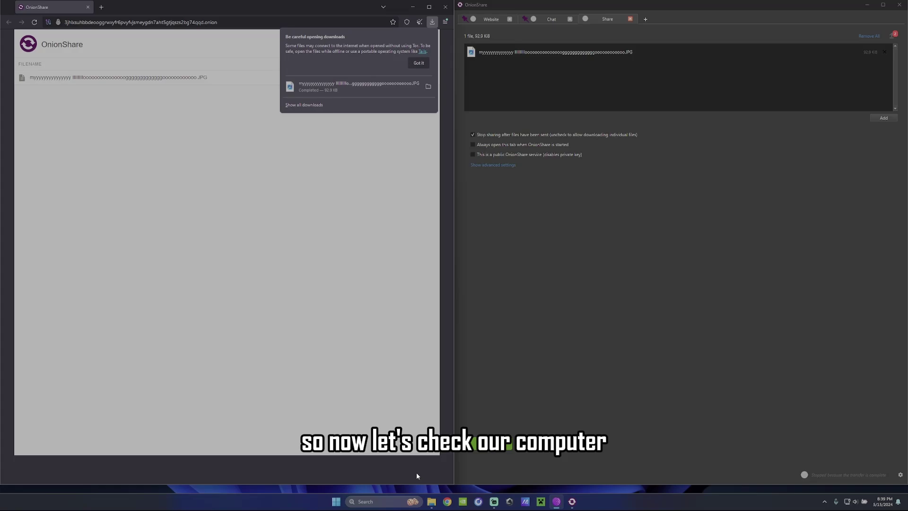
pyautogui.click(431, 502)
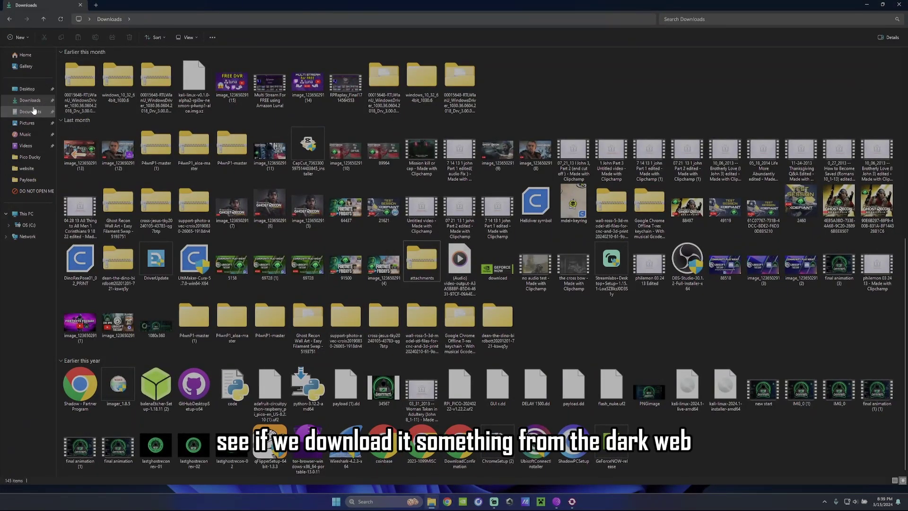
# Open the downloaded logo JPG from Downloads to view the green skull-cloud logo, then close the viewer
pyautogui.click(27, 89)
pyautogui.click(30, 100)
pyautogui.doubleClick(80, 78)
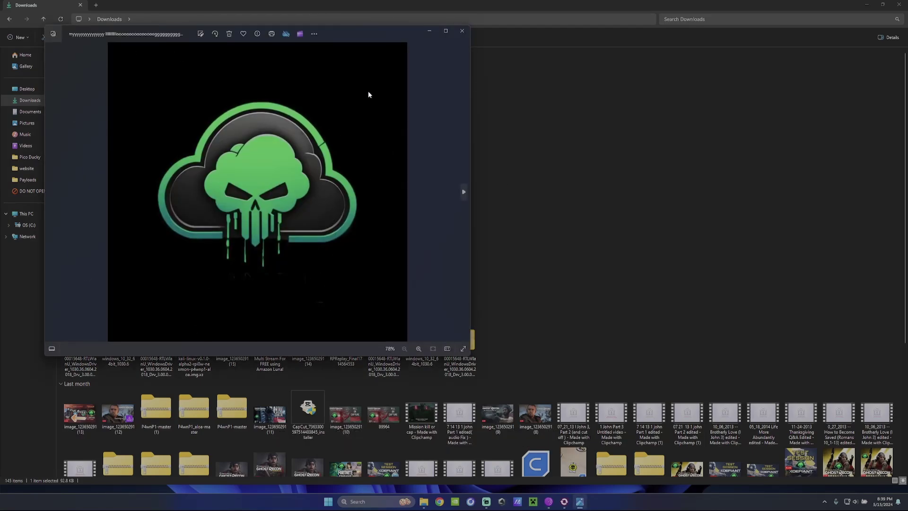
pyautogui.click(462, 31)
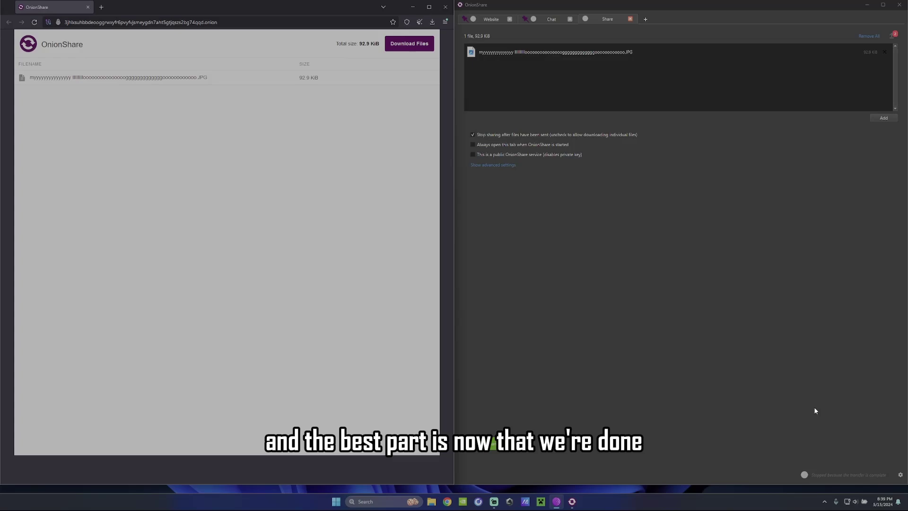
# Restart sharing the logo in OnionShare, reload the download page and copy its onion address
pyautogui.click(483, 453)
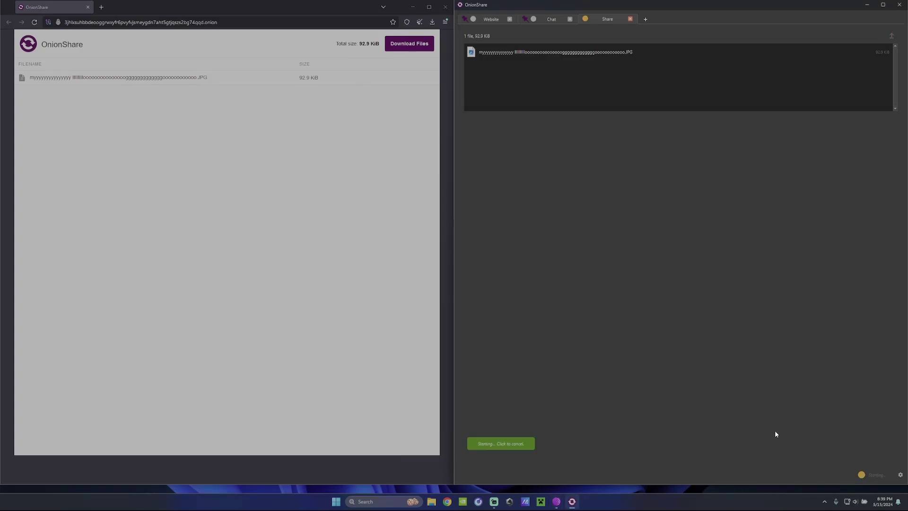
pyautogui.click(34, 23)
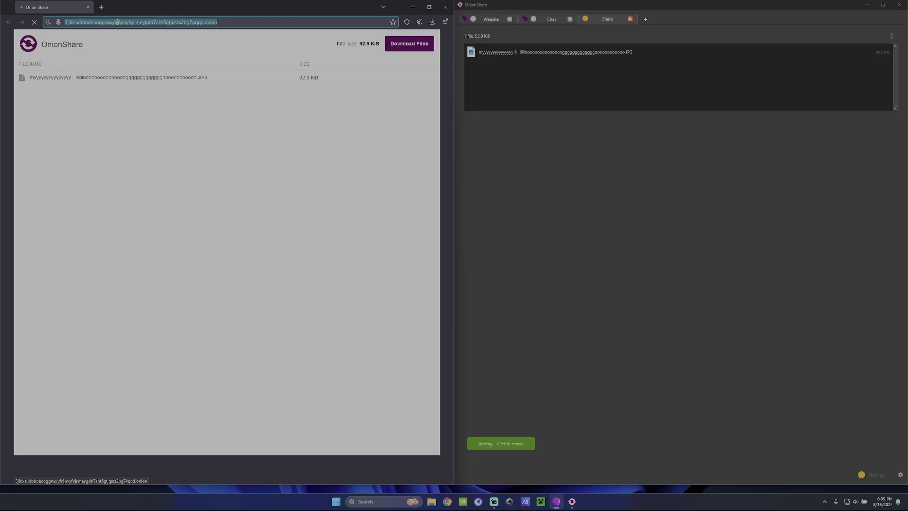
pyautogui.rightClick(116, 23)
pyautogui.click(130, 63)
# Load the copied onion address in a new Tor Browser tab, which shows Unable to connect
pyautogui.hotkey('ctrl', 't')
pyautogui.rightClick(110, 13)
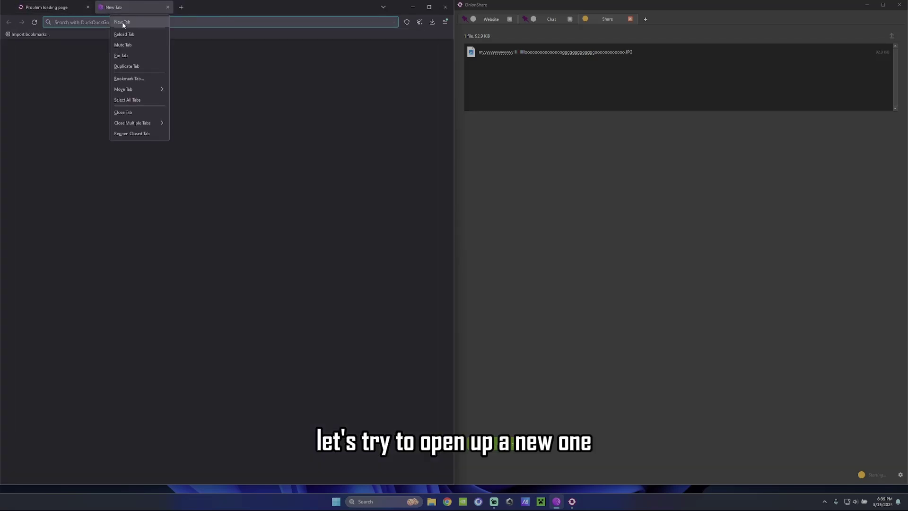
pyautogui.click(122, 22)
pyautogui.hotkey('ctrl', 'v')
pyautogui.press('Return')
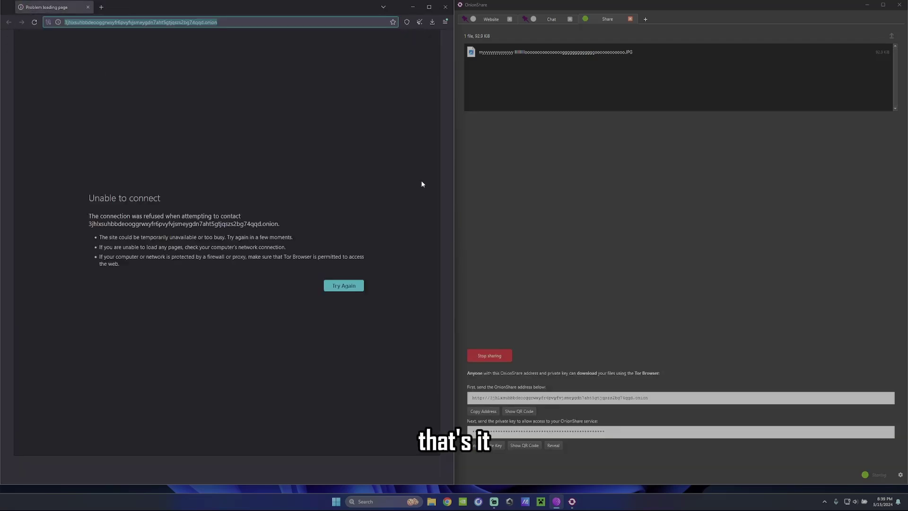